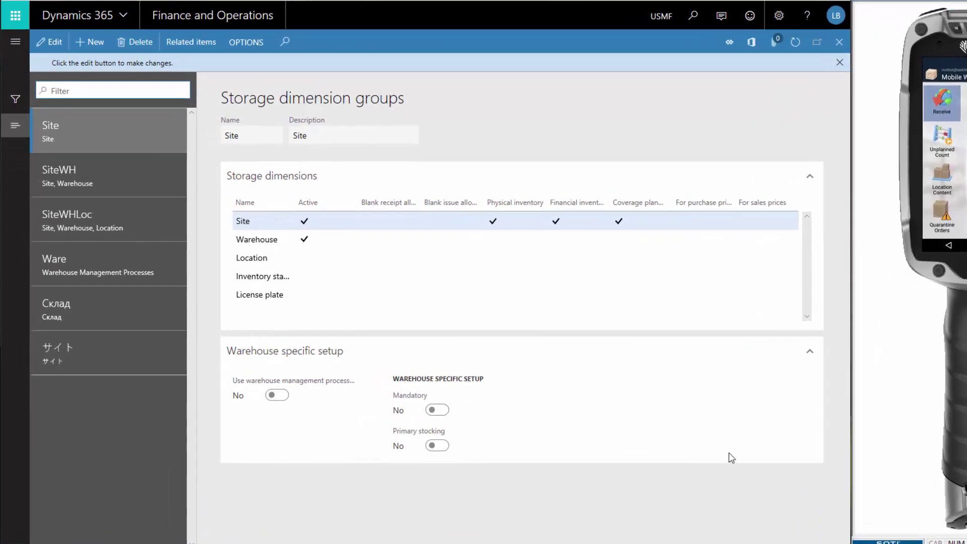
Open sales order 001485 from Sales and marketing > All sales orders.
click(15, 41)
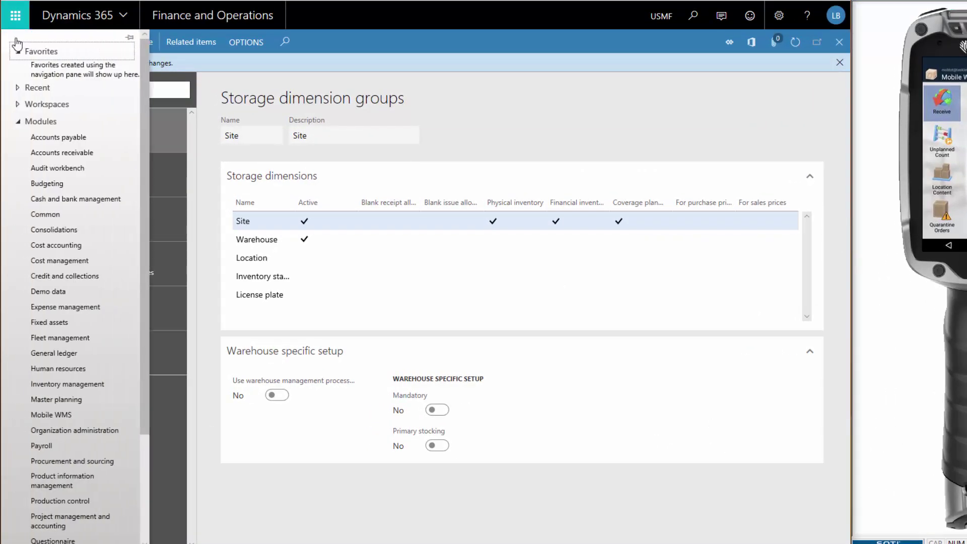
scroll(56, 378, down, 3)
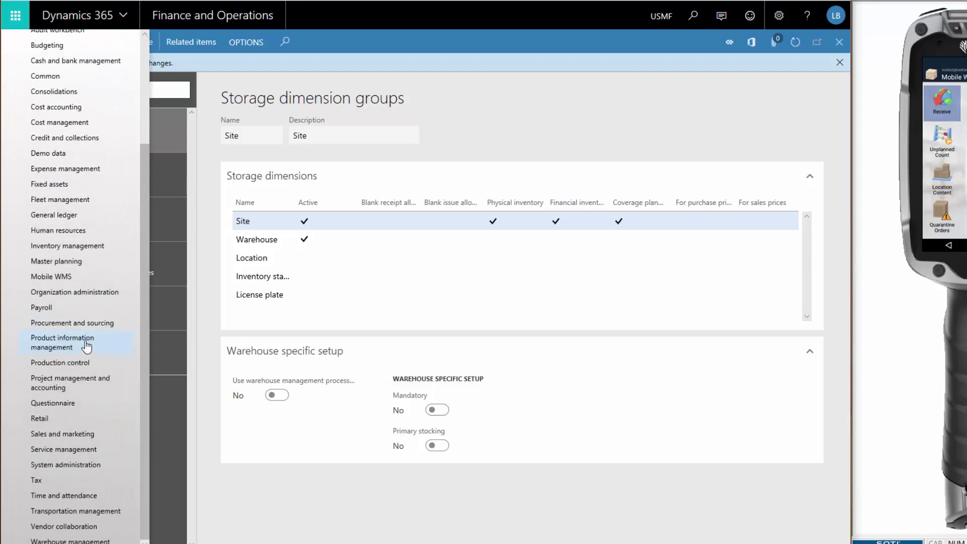
click(46, 438)
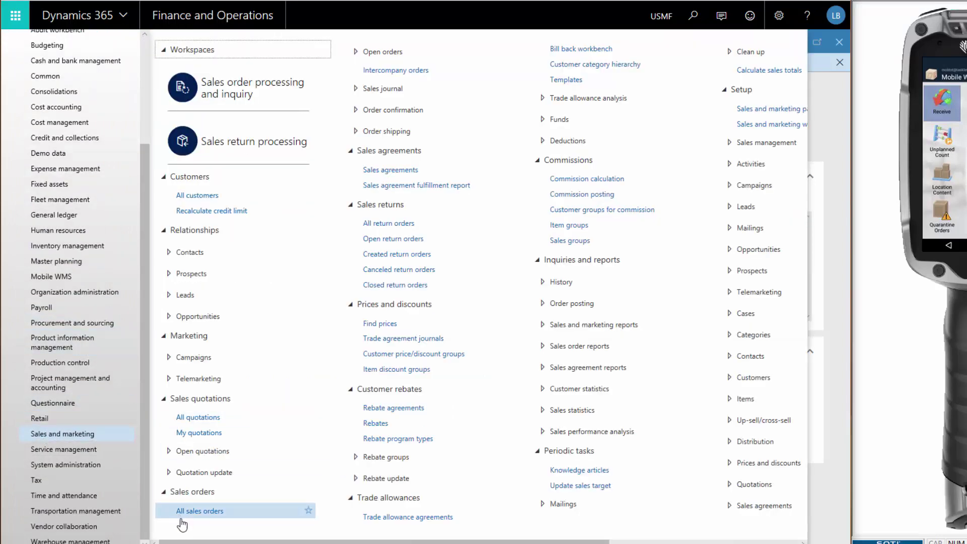
click(198, 513)
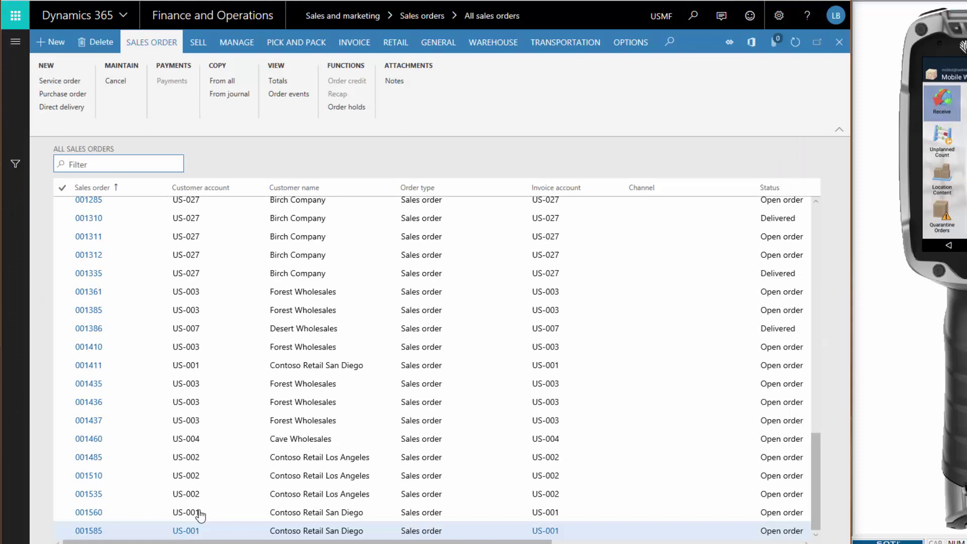
click(89, 458)
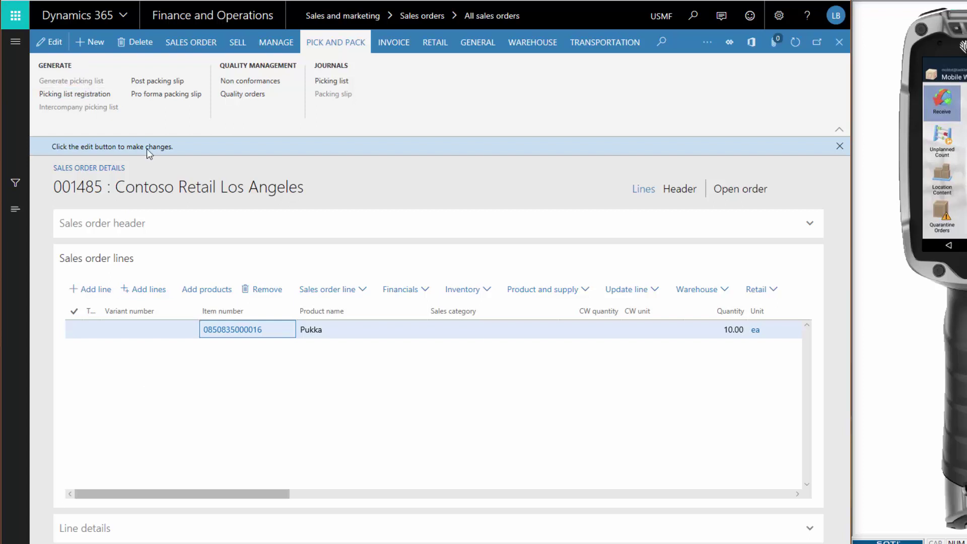
Select the Pukka line and open its picking list journal.
click(319, 333)
click(333, 81)
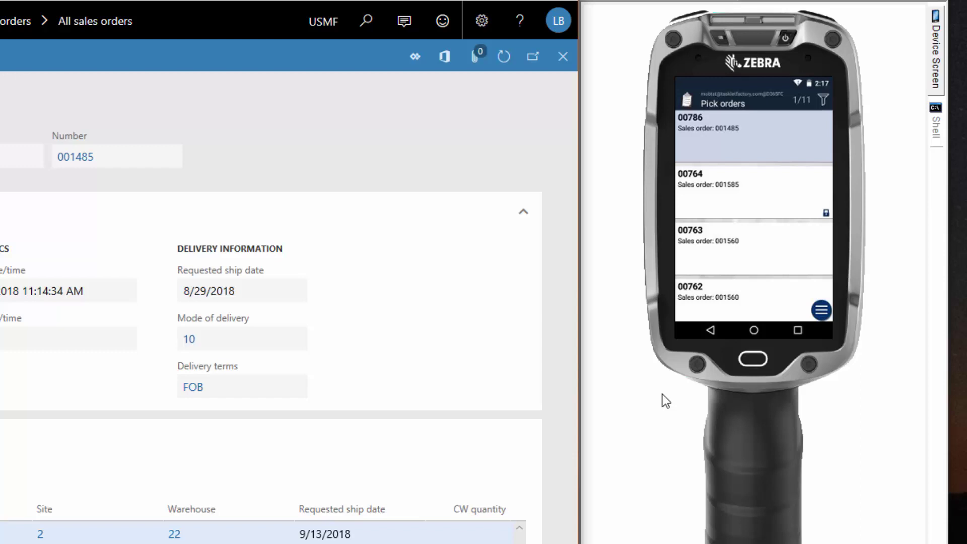
On route 00786, confirm 10 Pukka picked and post the order.
key(Return)
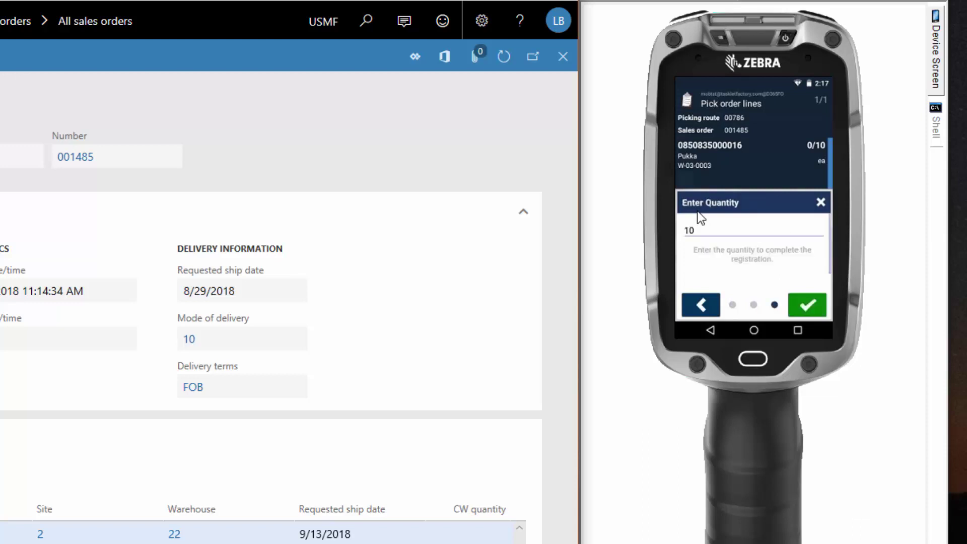
key(Return)
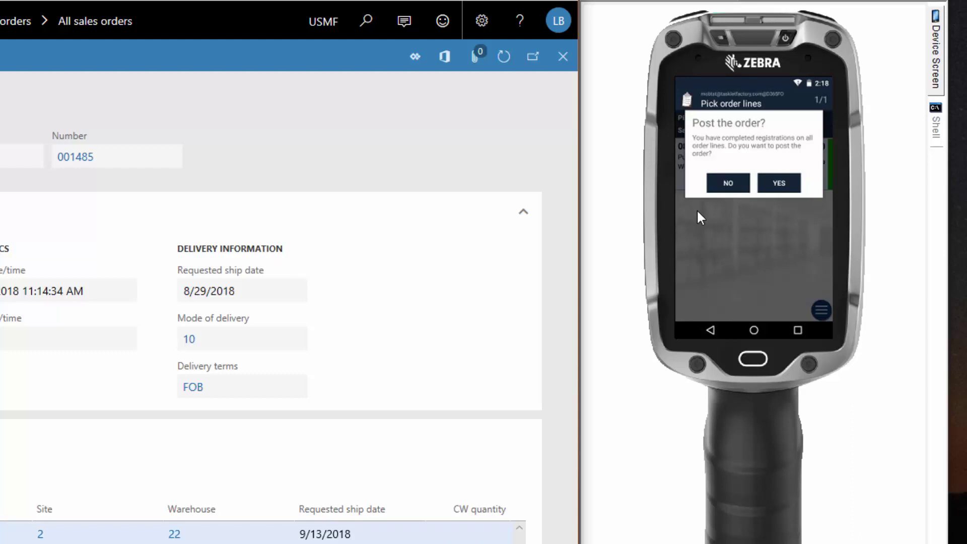
key(Return)
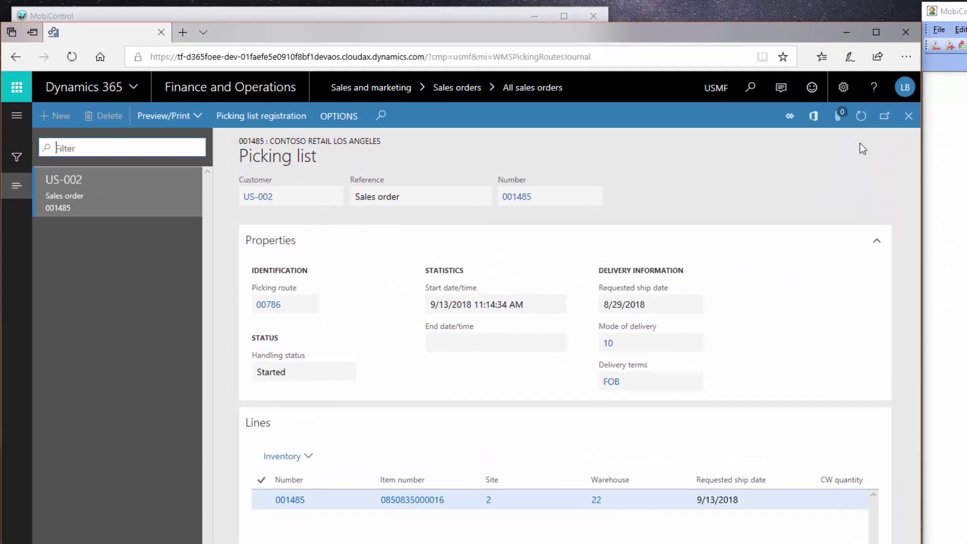
Refresh the 001485 picking list to show status Completed with its end date.
click(861, 116)
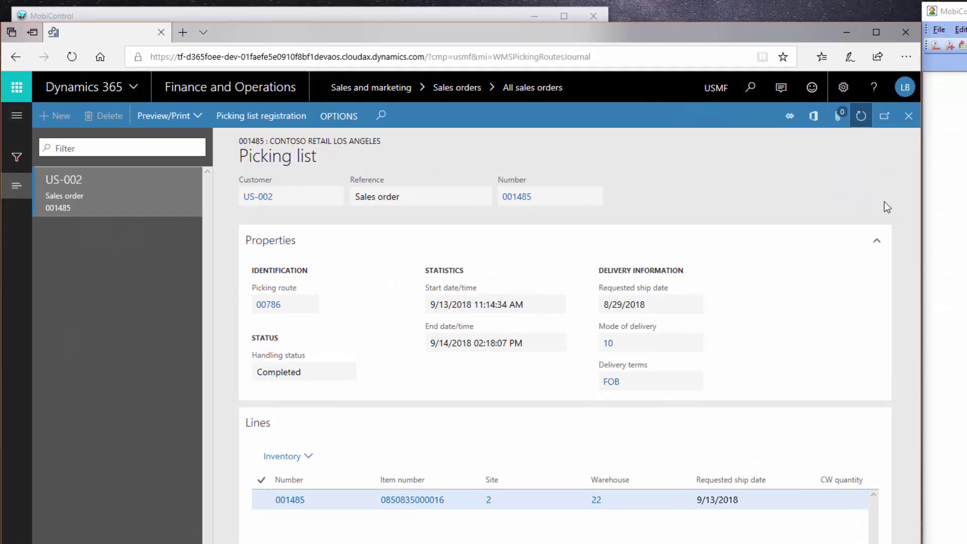